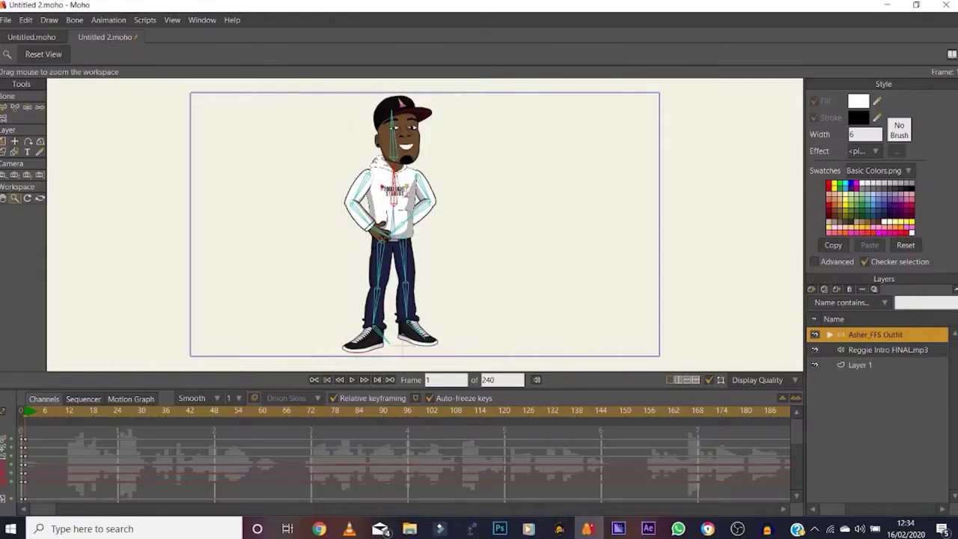
Choose the Smilier mouth set in the Mouths switch group.
{"action": "left_click_drag", "start_coordinate": [381, 154], "coordinate": [463, 154]}
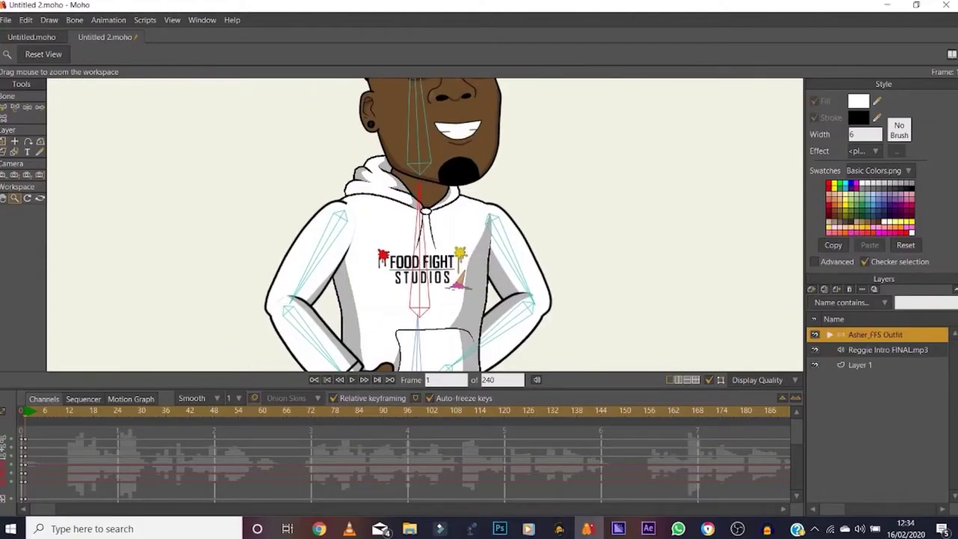
{"action": "left_click_drag", "start_coordinate": [419, 225], "coordinate": [403, 348]}
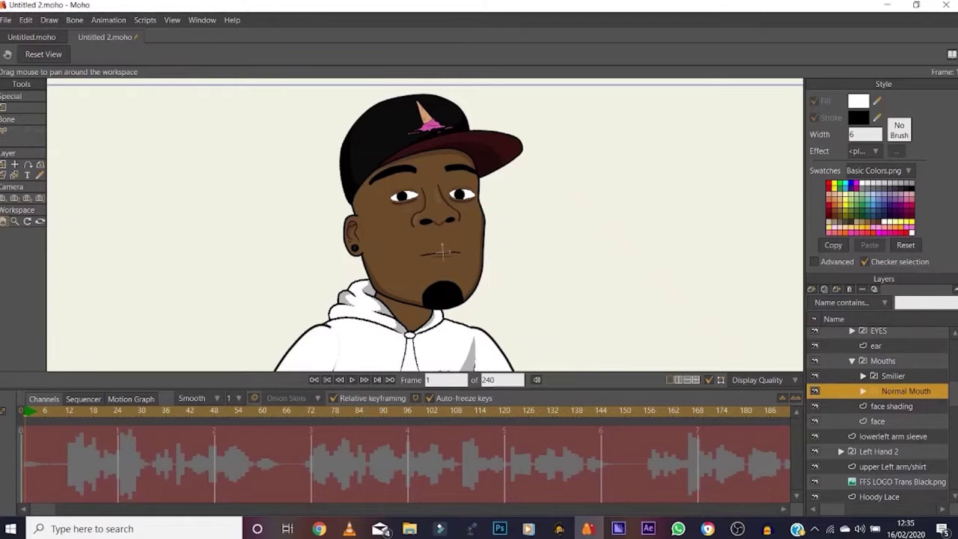
{"action": "left_click", "coordinate": [883, 360]}
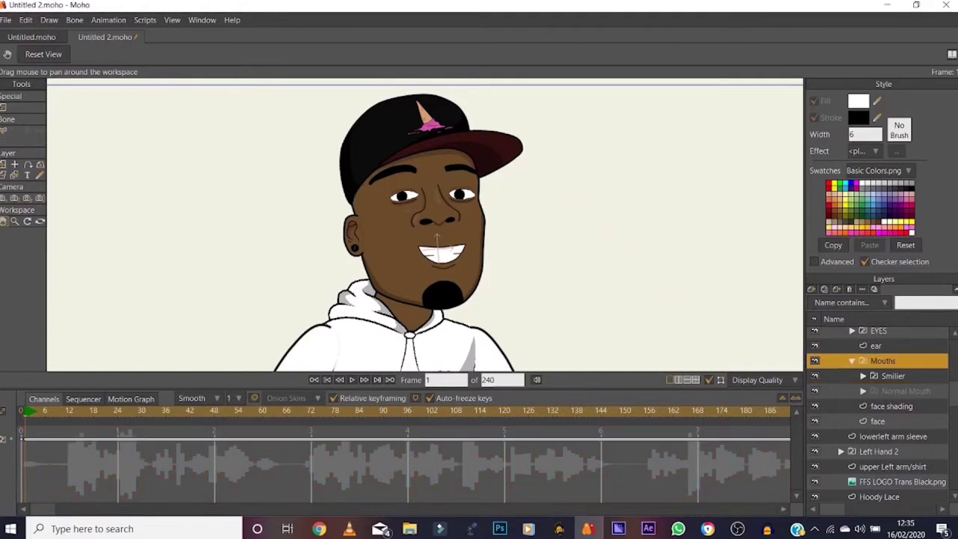
{"action": "right_click", "coordinate": [874, 361]}
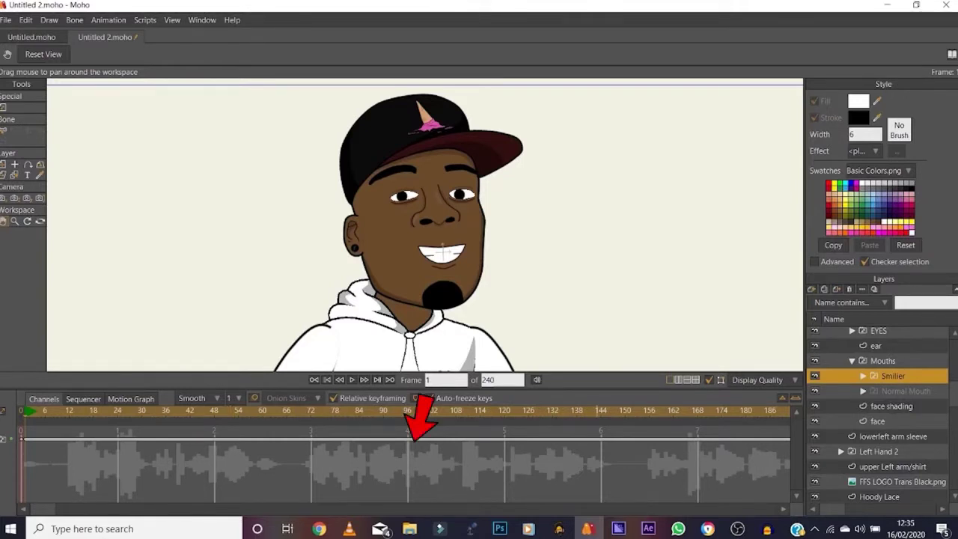
Set the Smilier layer's audio sync source to Reggie Intro FINAL.mp3 in its switch settings and apply it.
{"action": "scroll", "coordinate": [879, 411], "scroll_direction": "down", "scroll_amount": 5}
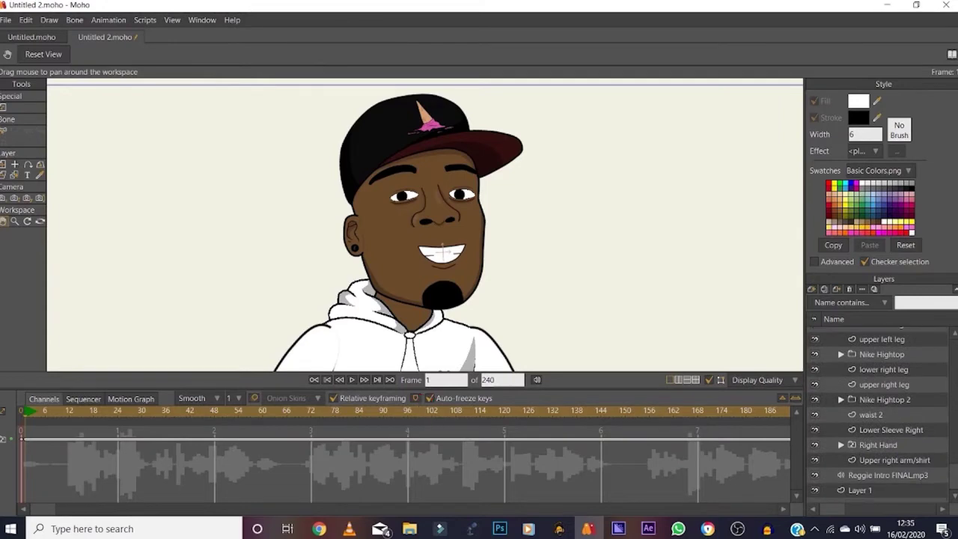
{"action": "left_click", "coordinate": [887, 475]}
{"action": "scroll", "coordinate": [878, 415], "scroll_direction": "up", "scroll_amount": 5}
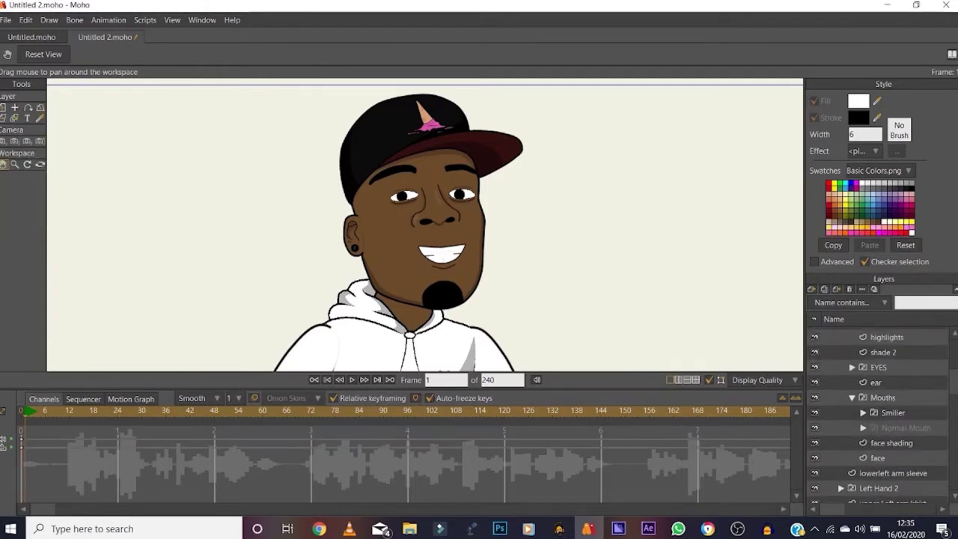
{"action": "double_click", "coordinate": [892, 412]}
{"action": "left_click", "coordinate": [661, 86]}
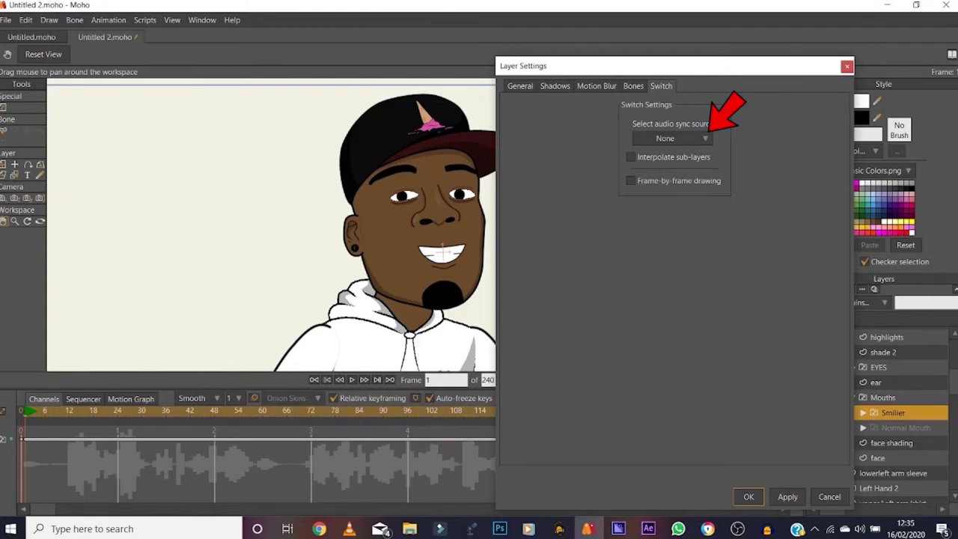
{"action": "left_click", "coordinate": [669, 138]}
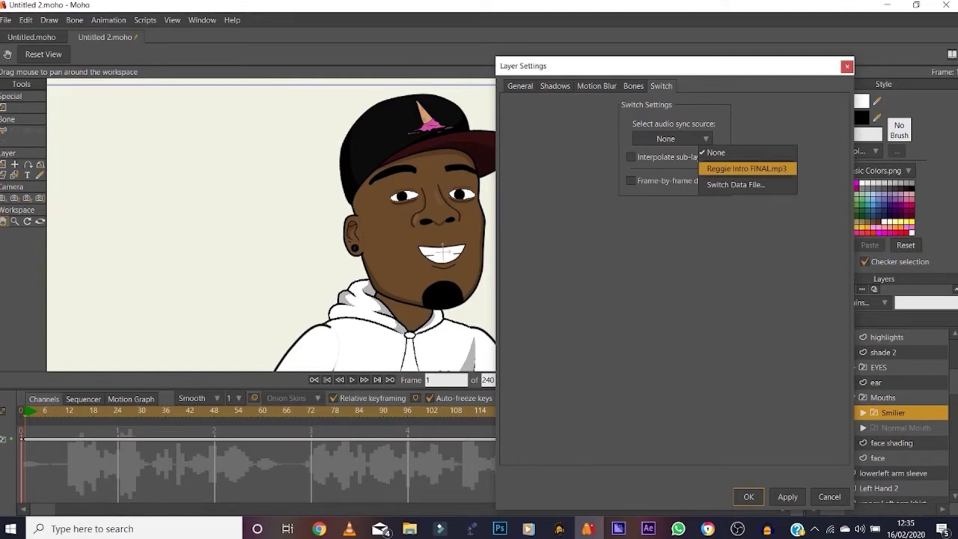
{"action": "left_click", "coordinate": [746, 168]}
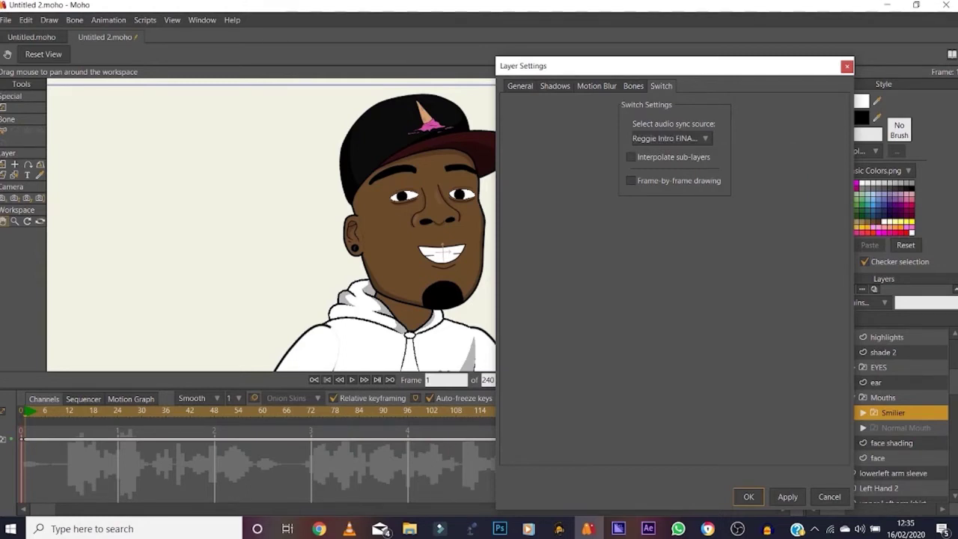
{"action": "left_click", "coordinate": [787, 496]}
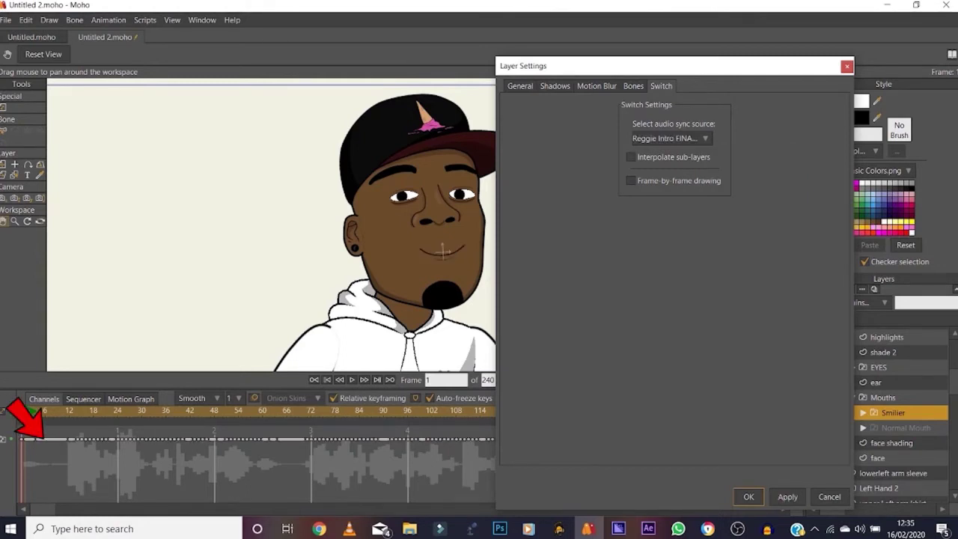
{"action": "left_click", "coordinate": [747, 496]}
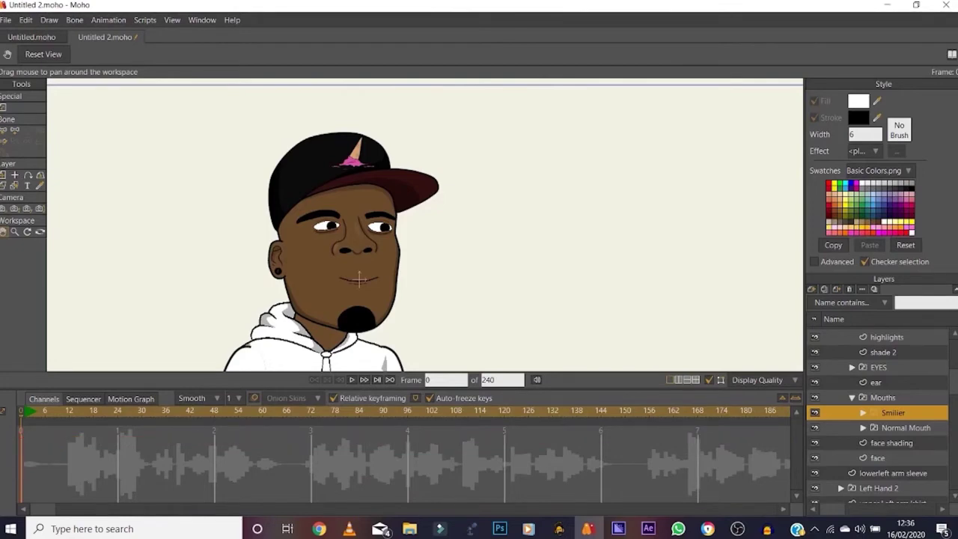
Switch the Smilier mouth to the O shape at frame 11 and to the S shape at frame 13.
{"action": "scroll", "coordinate": [359, 279], "scroll_direction": "up", "scroll_amount": 2}
{"action": "key", "text": "space"}
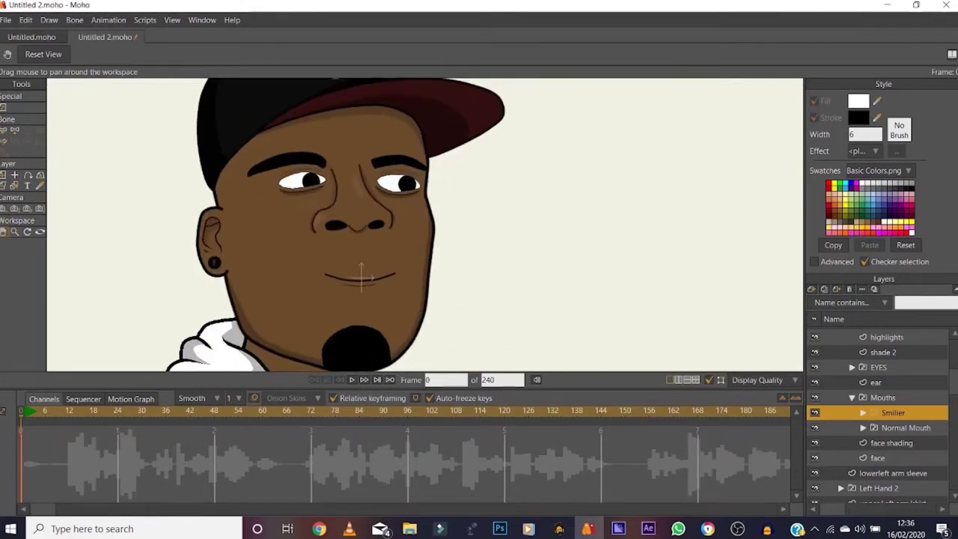
{"action": "left_click_drag", "start_coordinate": [360, 277], "coordinate": [388, 265]}
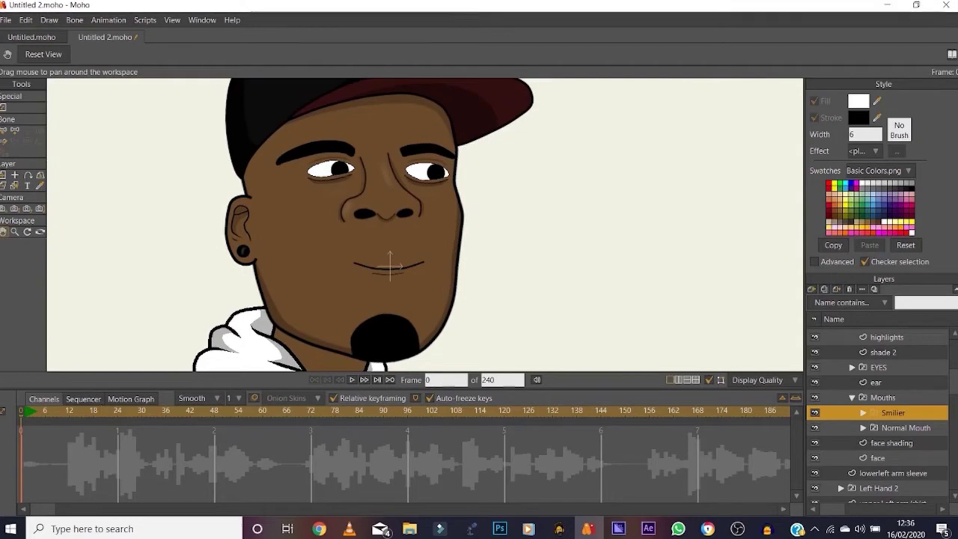
{"action": "key", "text": "space"}
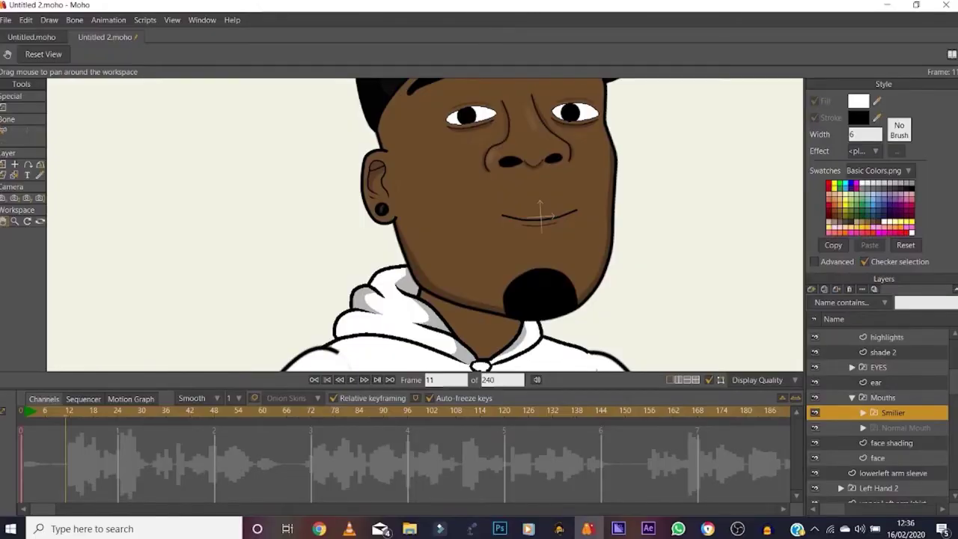
{"action": "right_click", "coordinate": [875, 412]}
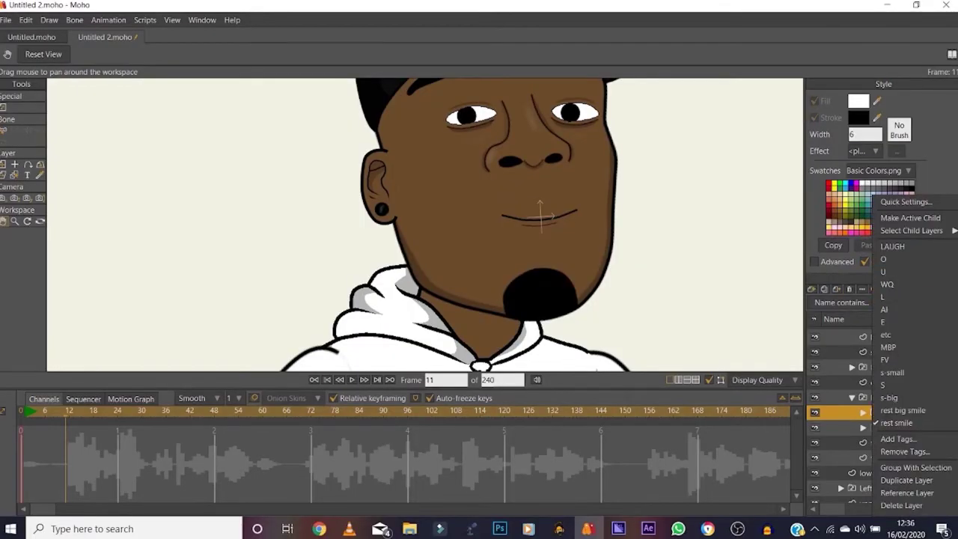
{"action": "left_click", "coordinate": [884, 259]}
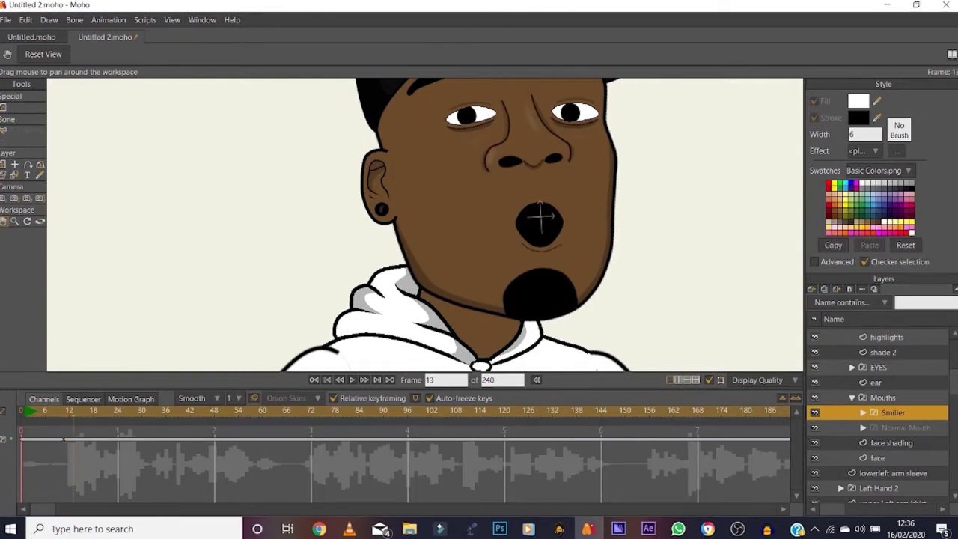
{"action": "right_click", "coordinate": [871, 412]}
{"action": "left_click", "coordinate": [885, 384]}
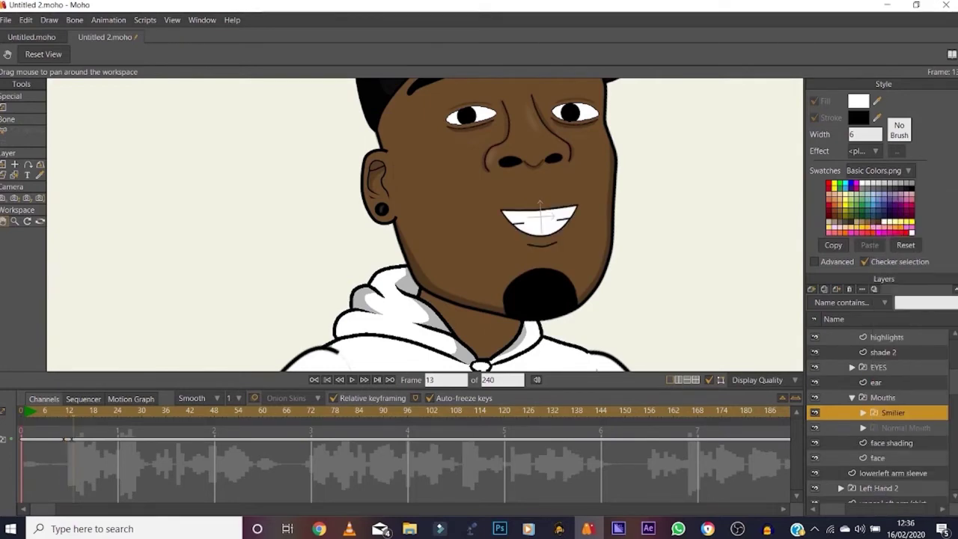
Scrub the audio and switch the Smilier mouth to AI at frame 16 and to S at frame 18.
{"action": "key", "text": "Left"}
{"action": "key", "text": "Left"}
{"action": "key", "text": "Left"}
{"action": "key", "text": "Left"}
{"action": "key", "text": "Left"}
{"action": "key", "text": "Right"}
{"action": "key", "text": "Right"}
{"action": "key", "text": "Right"}
{"action": "key", "text": "Right"}
{"action": "key", "text": "Right"}
{"action": "key", "text": "Right"}
{"action": "key", "text": "Right"}
{"action": "key", "text": "Right"}
{"action": "key", "text": "Right"}
{"action": "key", "text": "Right"}
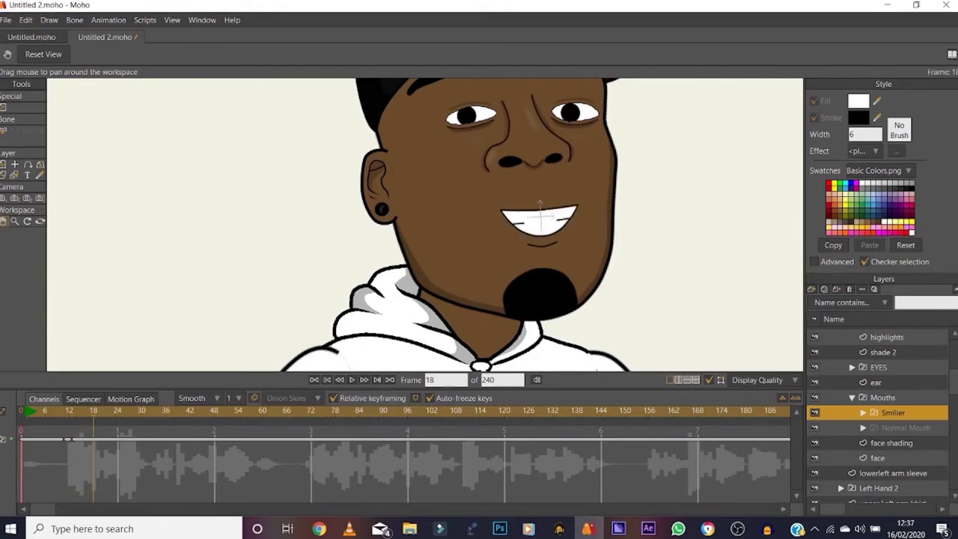
{"action": "key", "text": "Left"}
{"action": "key", "text": "Left"}
{"action": "right_click", "coordinate": [875, 412]}
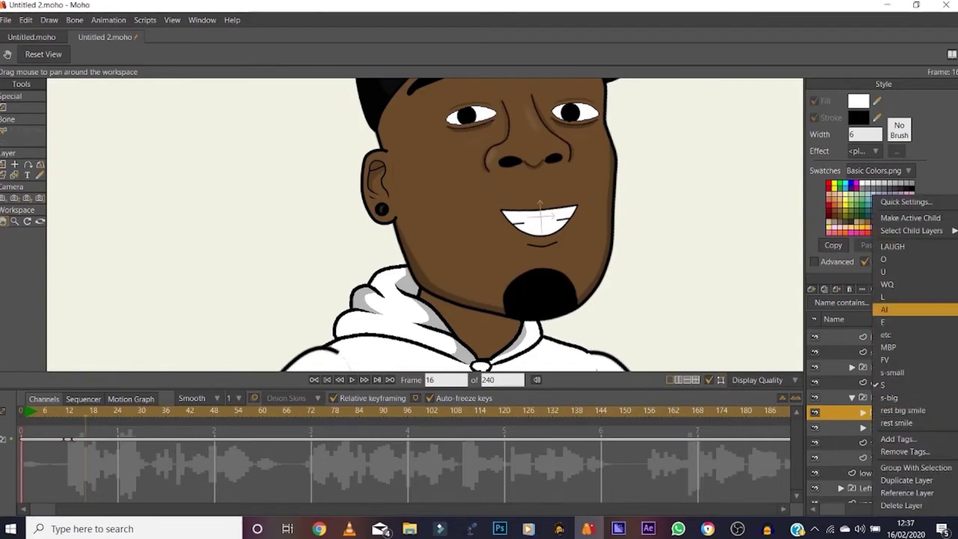
{"action": "left_click", "coordinate": [884, 309]}
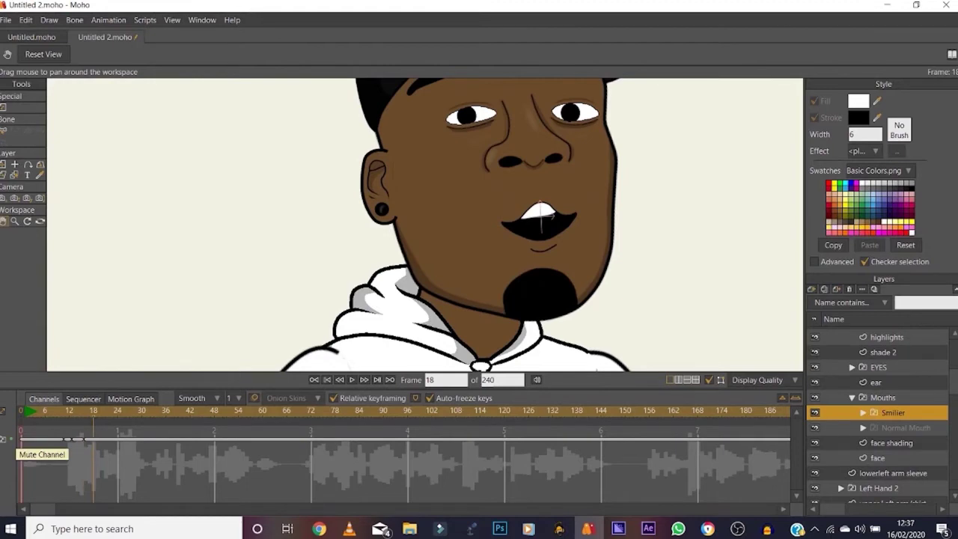
{"action": "right_click", "coordinate": [870, 412]}
{"action": "left_click", "coordinate": [886, 384]}
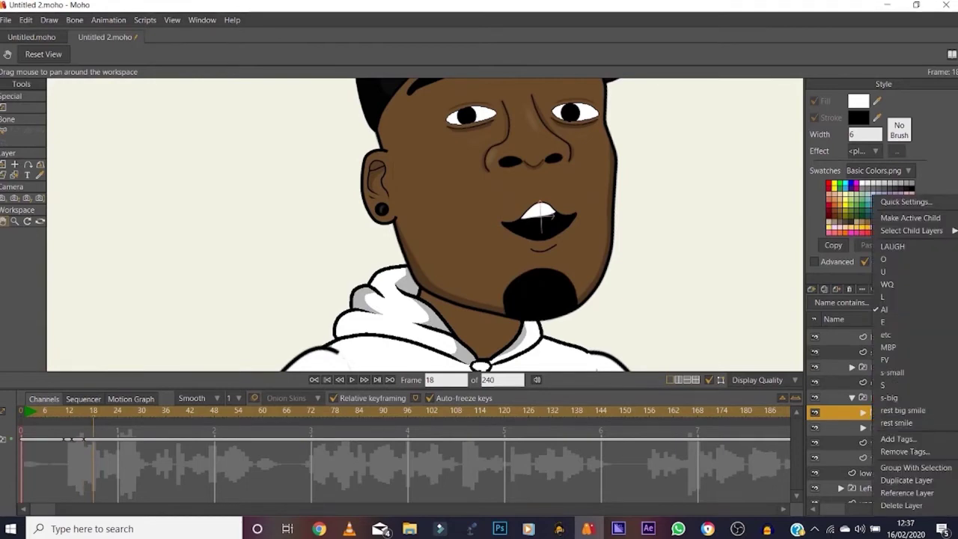
Step through the preceding frames against the audio and switch the Smilier mouth to the MBP shape around frame 20.
{"action": "key", "text": "Left"}
{"action": "key", "text": "Left"}
{"action": "key", "text": "Left"}
{"action": "key", "text": "Left"}
{"action": "key", "text": "Left"}
{"action": "key", "text": "Left"}
{"action": "key", "text": "Right"}
{"action": "key", "text": "Right"}
{"action": "key", "text": "Right"}
{"action": "key", "text": "Right"}
{"action": "key", "text": "Right"}
{"action": "key", "text": "Right"}
{"action": "key", "text": "Right"}
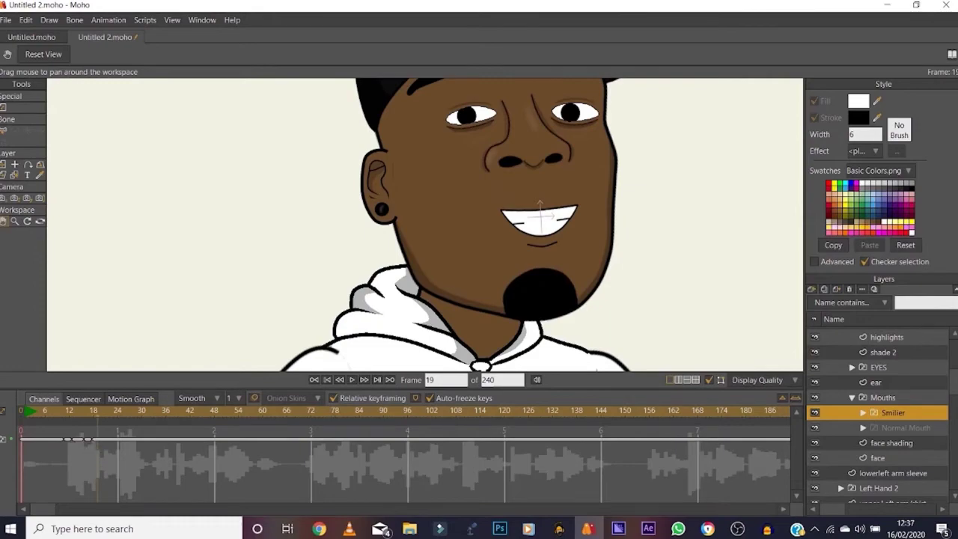
{"action": "right_click", "coordinate": [876, 412]}
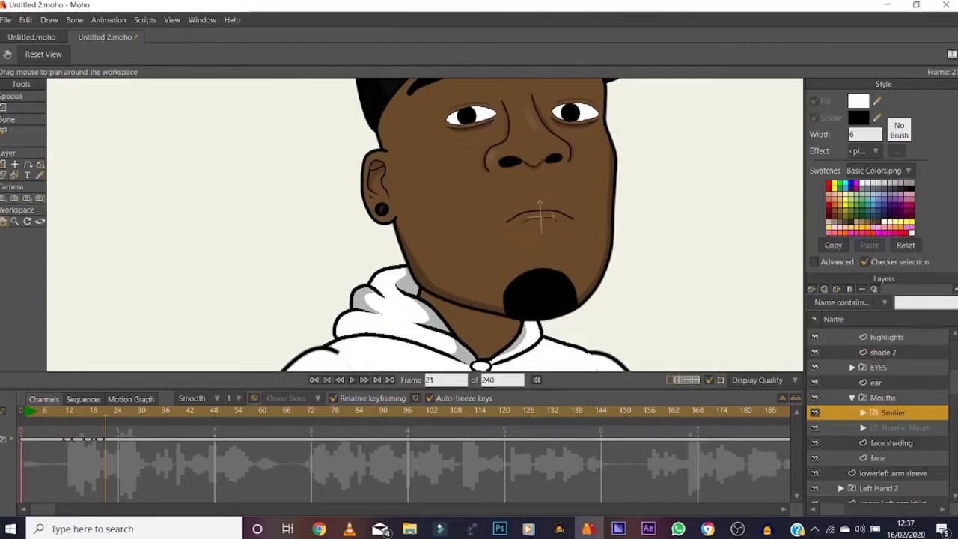
Check the existing mouth keys on the timeline and switch the Smilier mouth to the etc shape at frame 21.
{"action": "left_click", "coordinate": [53, 411]}
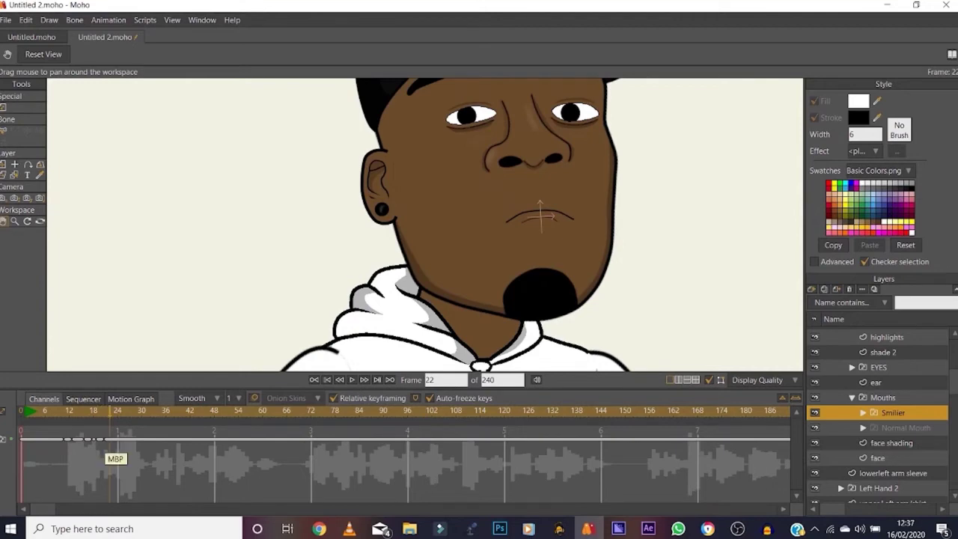
{"action": "left_click", "coordinate": [78, 438]}
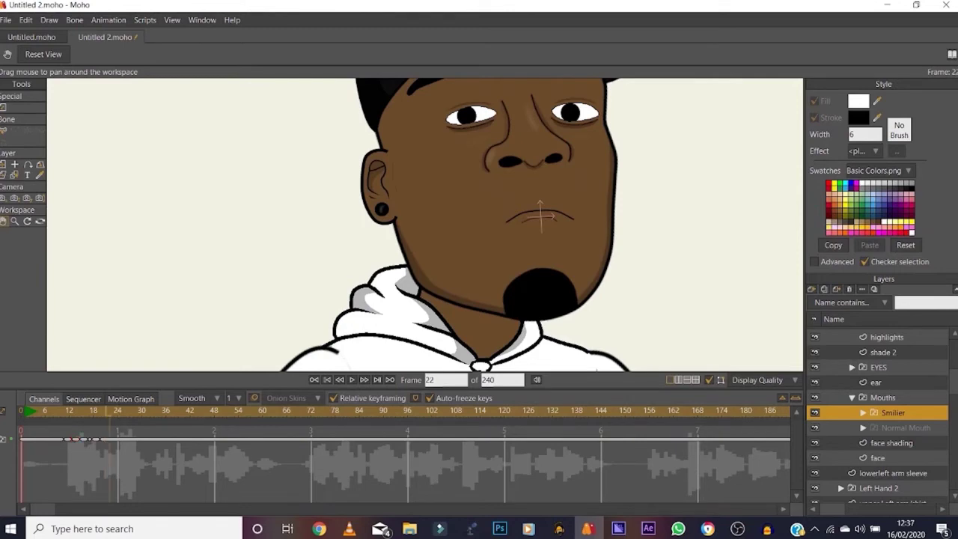
{"action": "key", "text": "ctrl+Left"}
{"action": "right_click", "coordinate": [891, 412]}
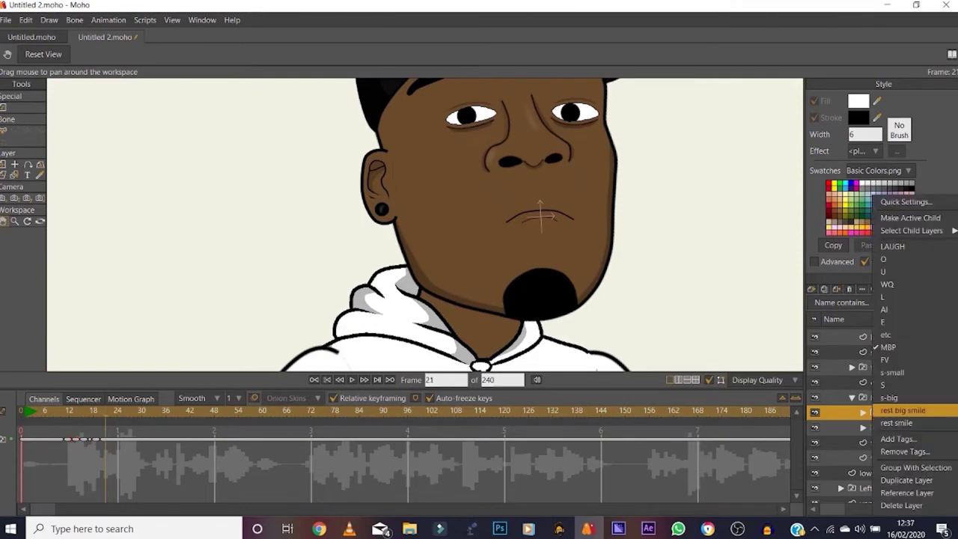
{"action": "left_click", "coordinate": [897, 335]}
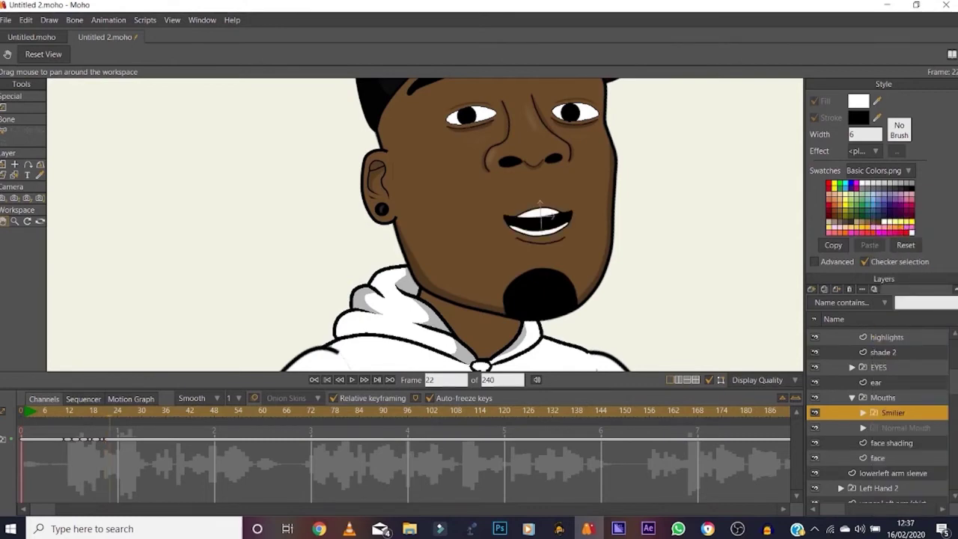
Switch the Smilier mouth to the U shape for frame 24.
{"action": "right_click", "coordinate": [890, 412]}
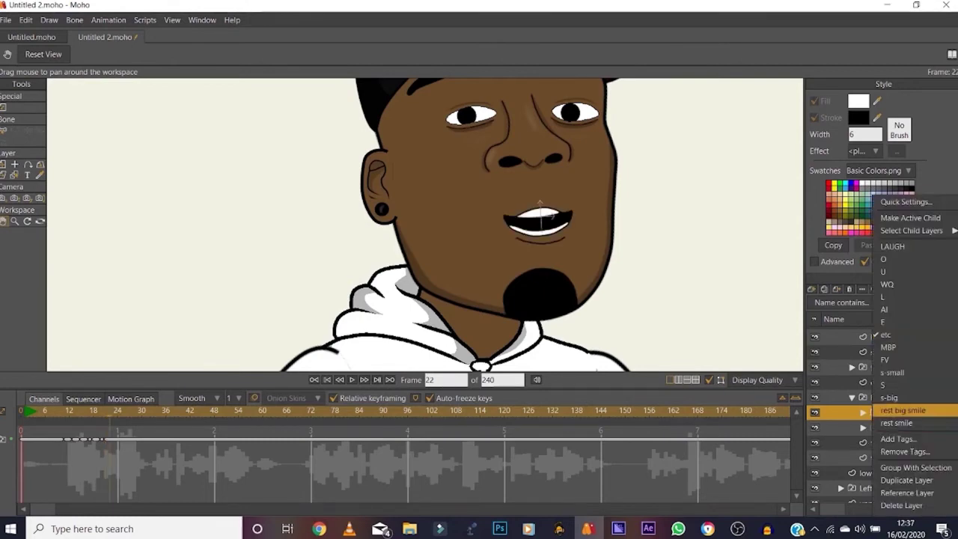
{"action": "left_click", "coordinate": [898, 411]}
{"action": "right_click", "coordinate": [890, 412]}
{"action": "left_click", "coordinate": [898, 384]}
{"action": "mouse_move", "coordinate": [109, 411]}
{"action": "left_mouse_down"}
{"action": "mouse_move", "coordinate": [57, 411]}
{"action": "mouse_move", "coordinate": [118, 411]}
{"action": "left_mouse_up"}
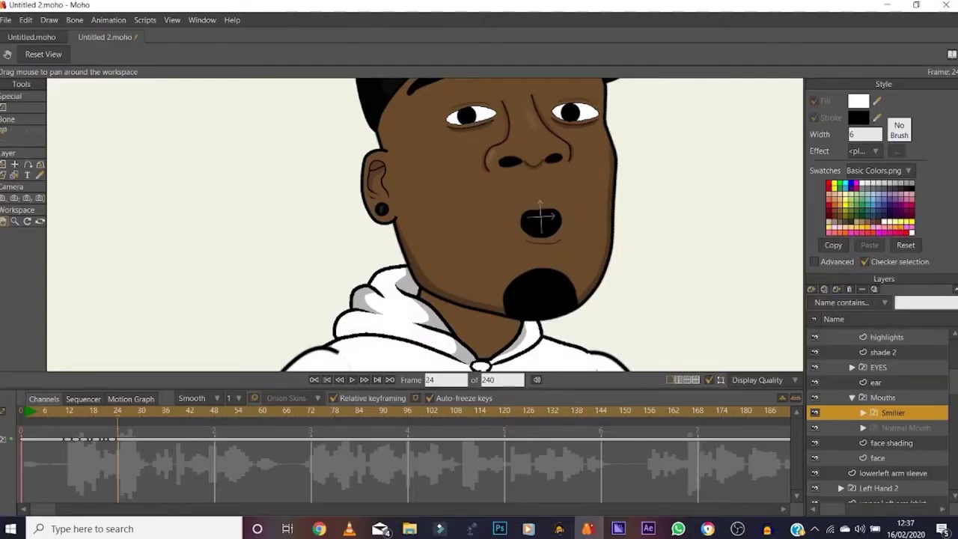
Step through the frames after 24 and switch the Smilier mouth to the S shape at frame 27.
{"action": "key", "text": "Right"}
{"action": "key", "text": "Right"}
{"action": "key", "text": "Right"}
{"action": "key", "text": "Right"}
{"action": "key", "text": "Right"}
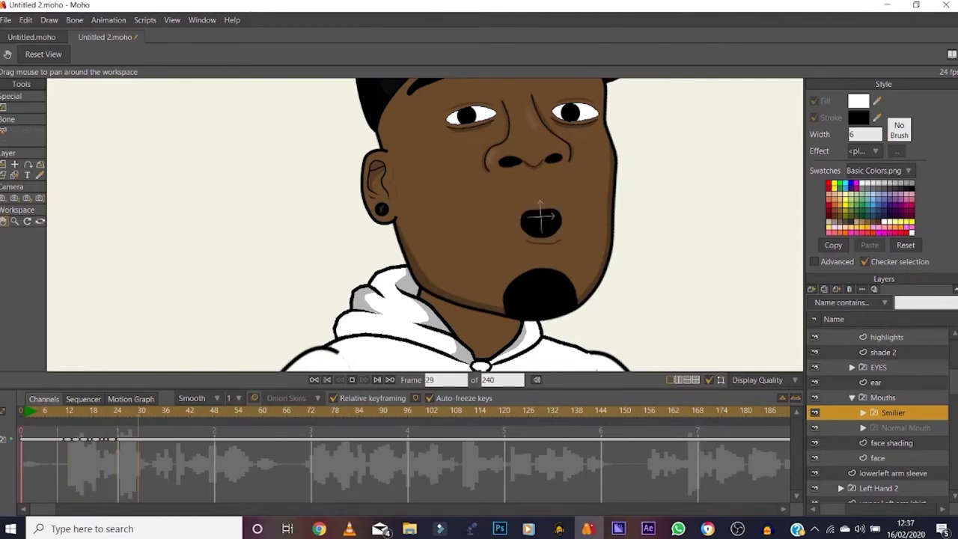
{"action": "key", "text": "Left"}
{"action": "key", "text": "Left"}
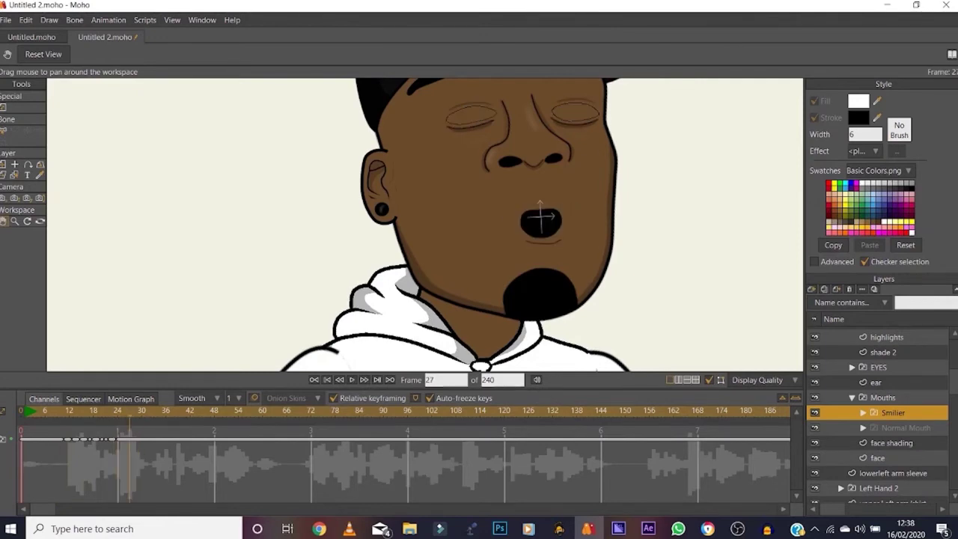
{"action": "right_click", "coordinate": [874, 412]}
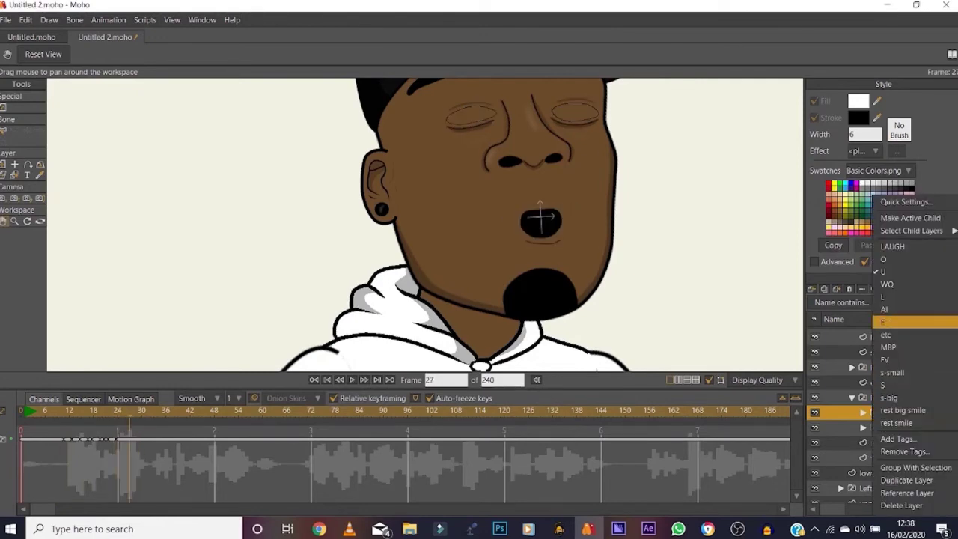
{"action": "left_click", "coordinate": [891, 384]}
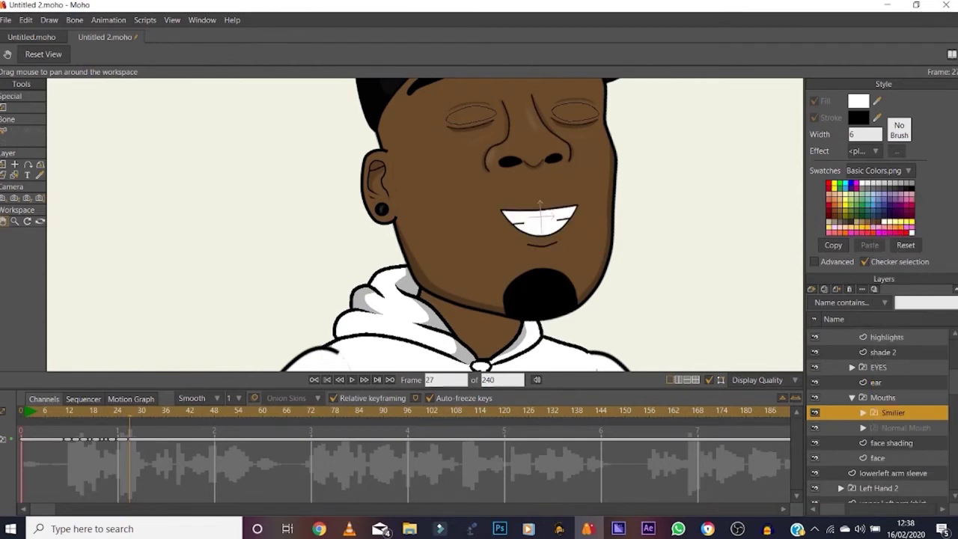
Switch the Smilier mouth to rest smile at frame 30 and play back the lip sync from frame 1.
{"action": "key", "text": "Right"}
{"action": "key", "text": "Right"}
{"action": "key", "text": "Right"}
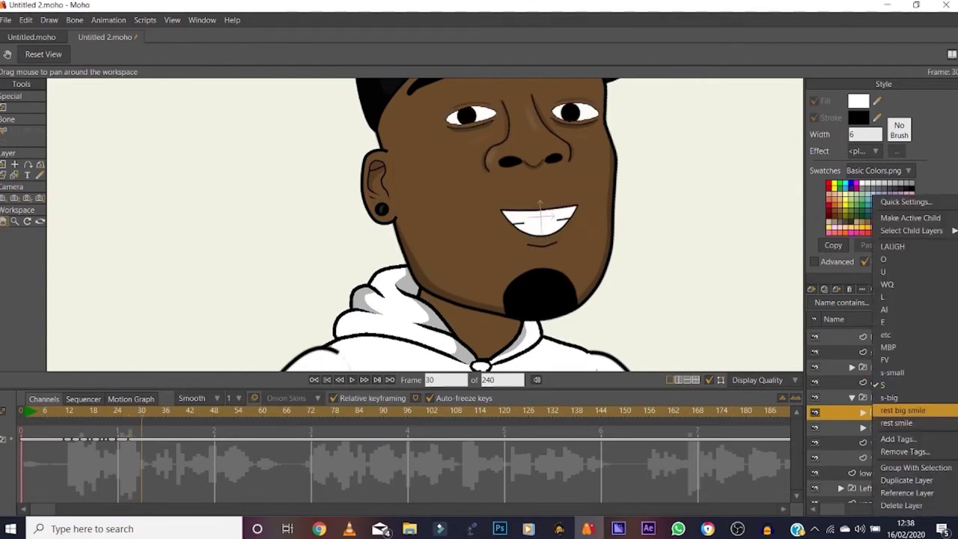
{"action": "left_click", "coordinate": [896, 422]}
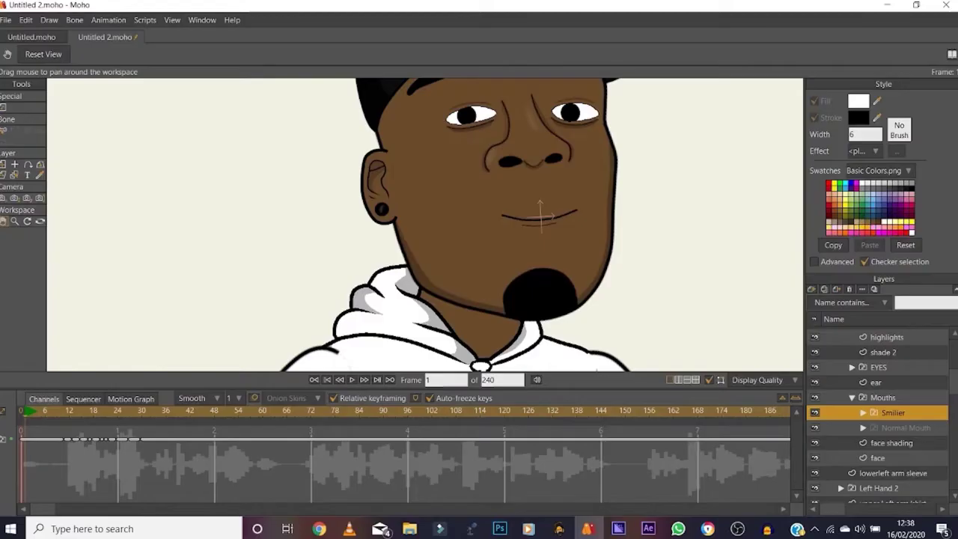
{"action": "key", "text": "space"}
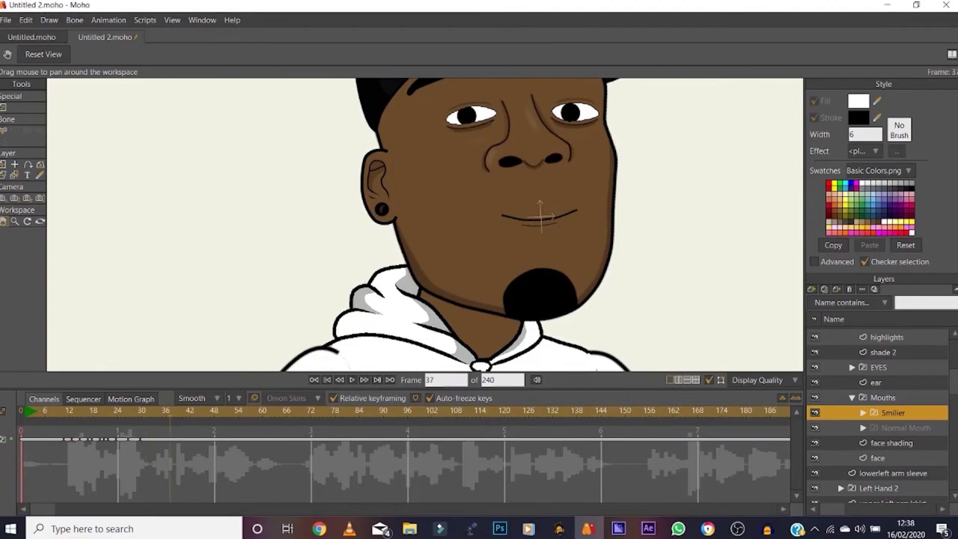